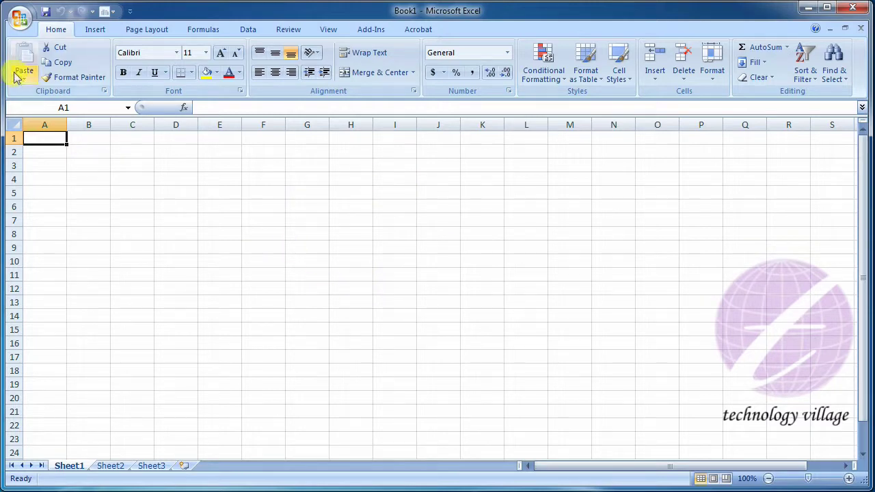
# Create a new blank workbook, then close the resulting Book2 workbook.
pyautogui.click(20, 17)
pyautogui.click(42, 54)
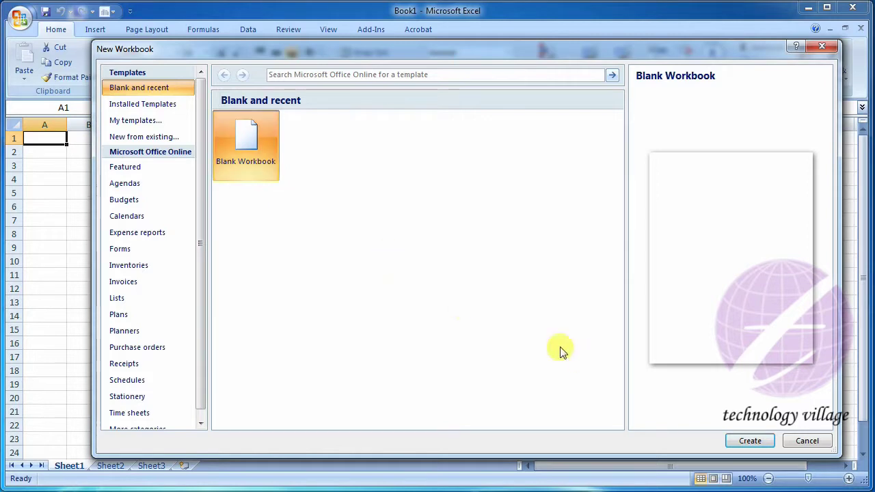
pyautogui.click(751, 442)
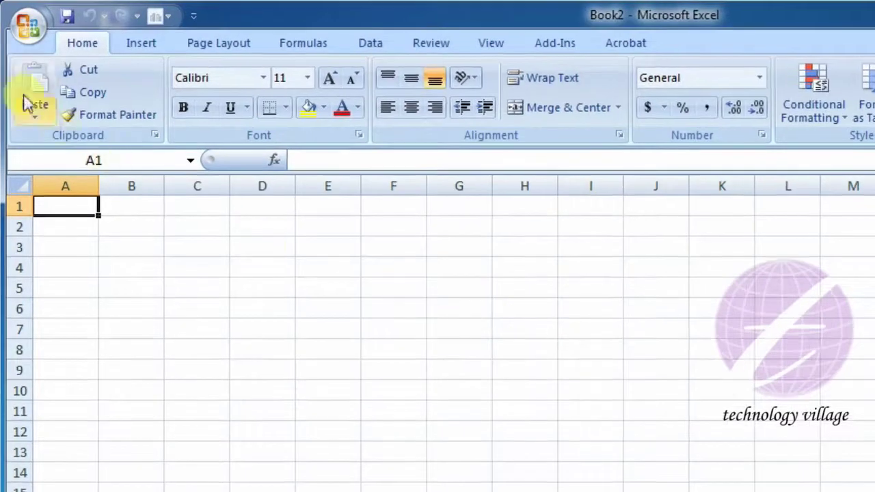
pyautogui.click(28, 29)
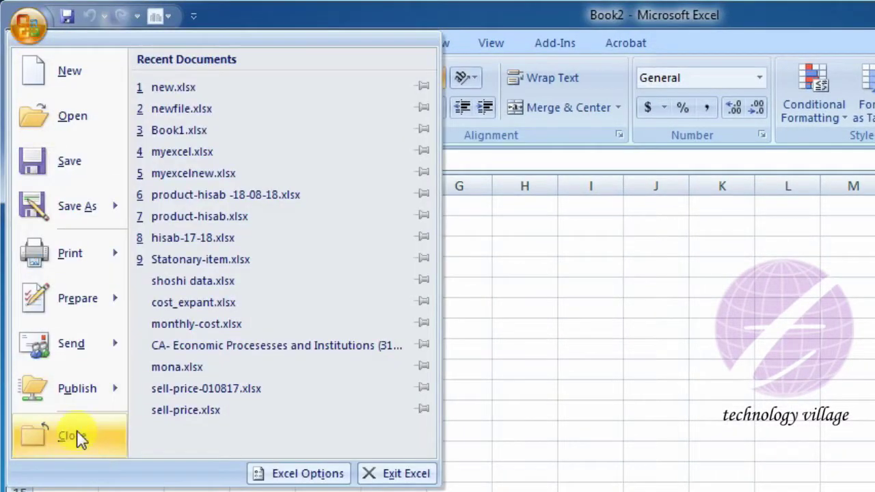
pyautogui.click(79, 438)
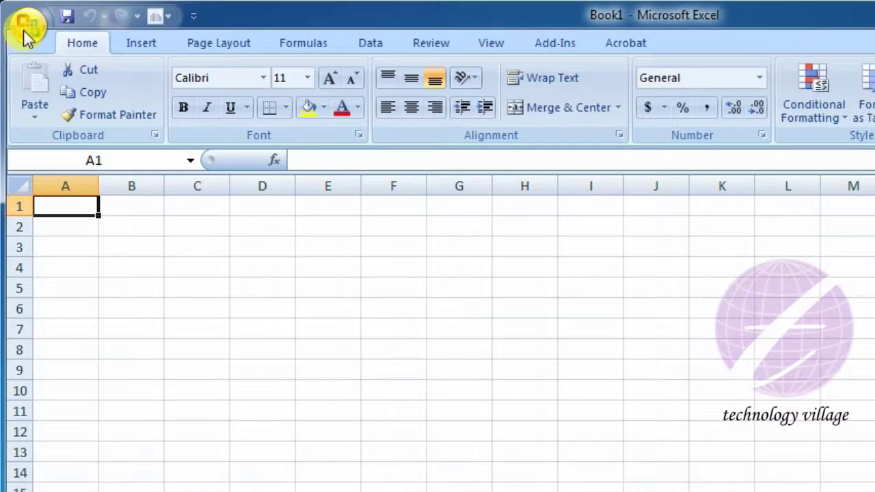
# Save the blank workbook into the Documents library with the file name 'name' (name.xlsx).
pyautogui.click(17, 19)
pyautogui.click(48, 166)
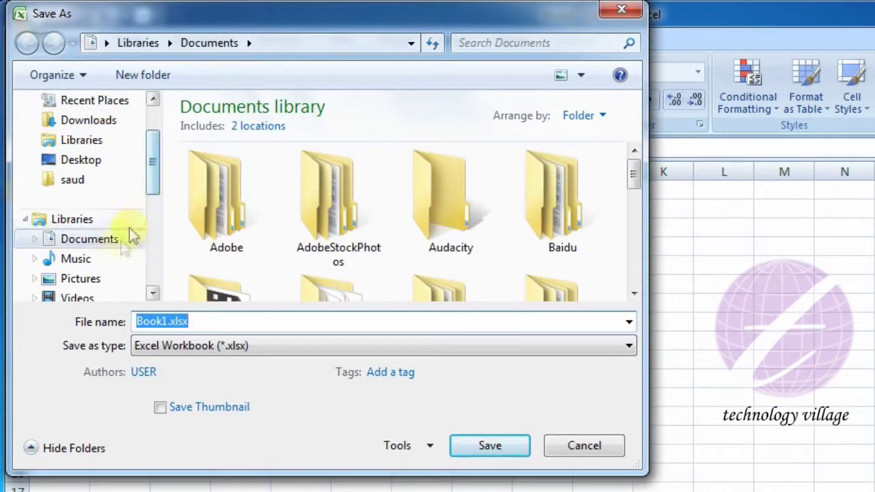
pyautogui.click(102, 240)
pyautogui.click(219, 328)
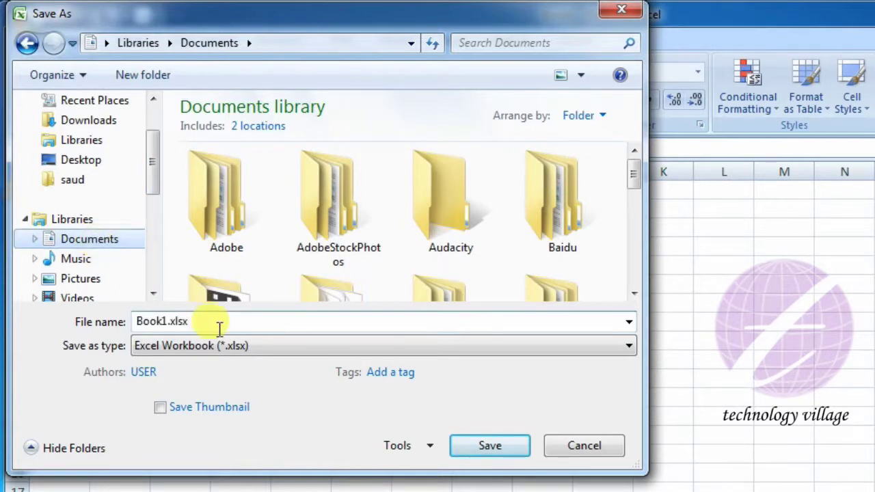
pyautogui.doubleClick(208, 323)
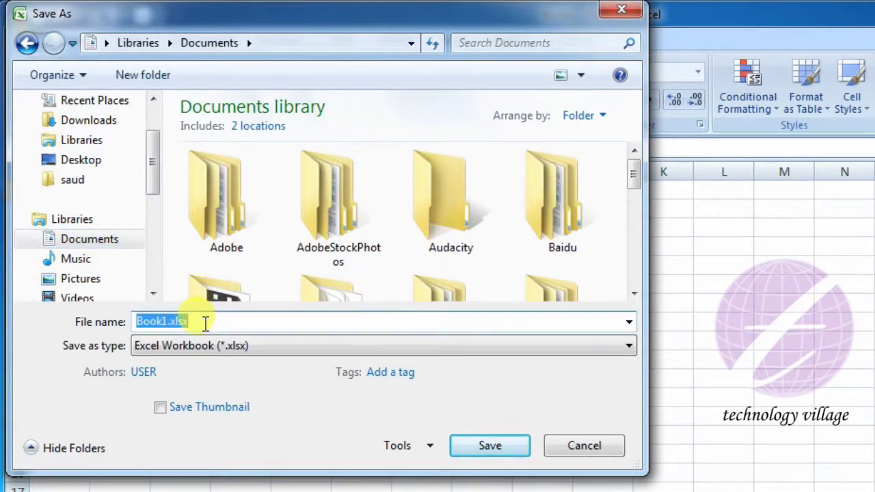
pyautogui.write('name')
pyautogui.click(496, 445)
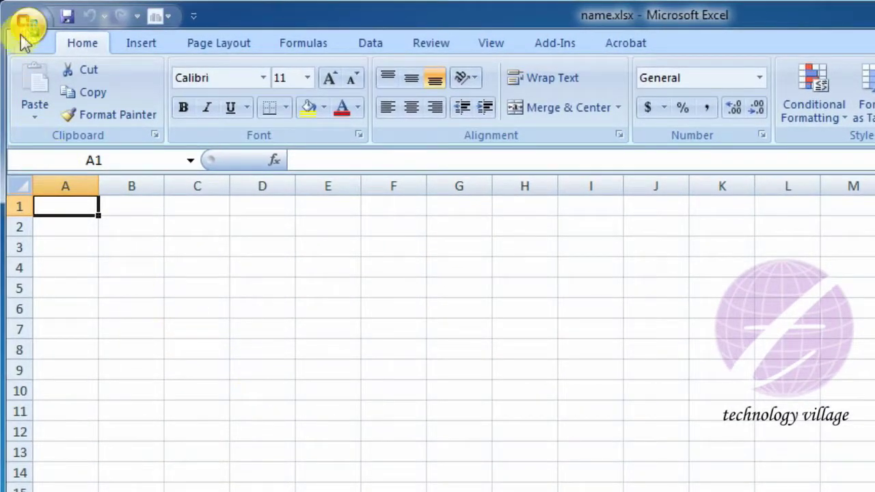
pyautogui.click(26, 29)
# Close name.xlsx, then reopen it by selecting name.xlsx in the Documents library.
pyautogui.click(76, 441)
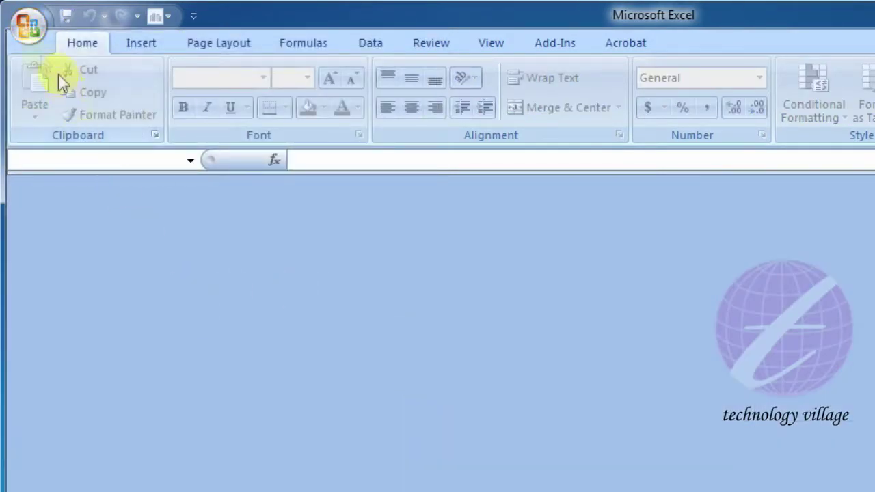
pyautogui.click(20, 33)
pyautogui.click(79, 120)
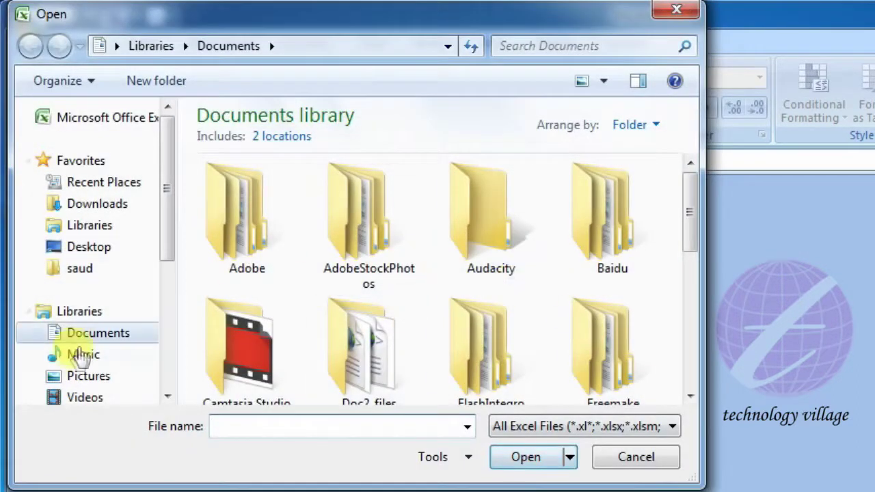
pyautogui.click(89, 335)
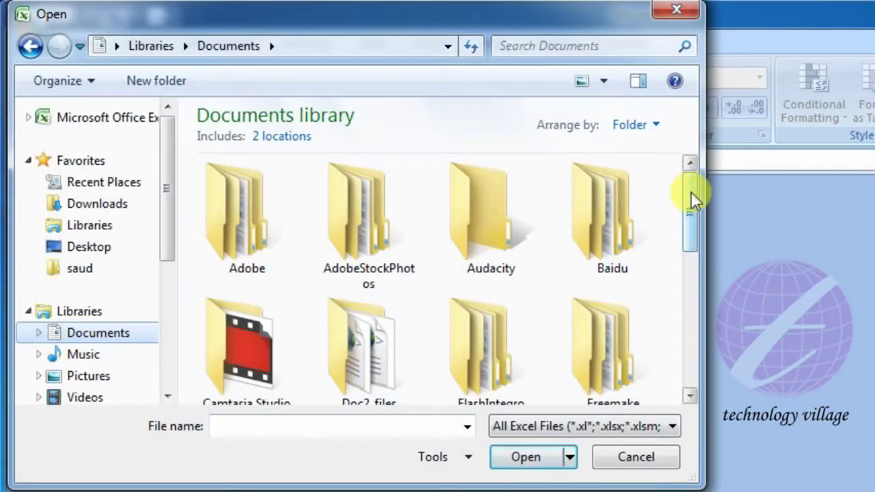
pyautogui.moveTo(691, 191); pyautogui.dragTo(681, 342)
pyautogui.click(497, 348)
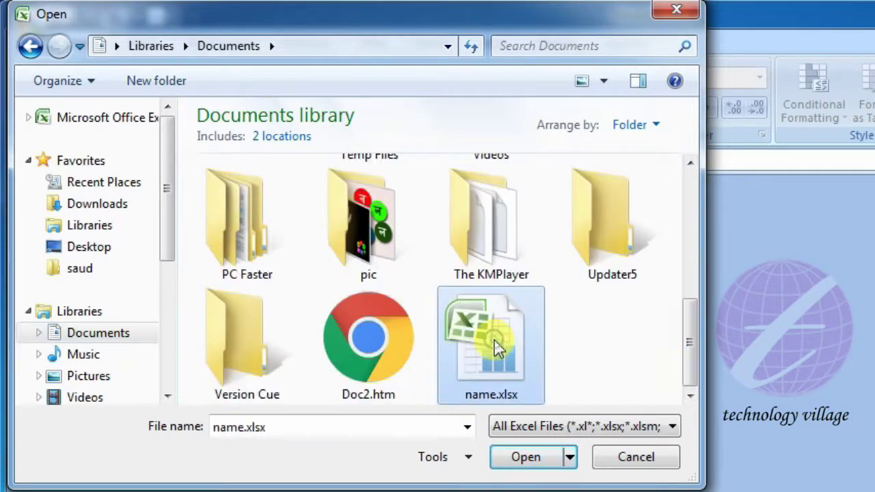
pyautogui.click(538, 458)
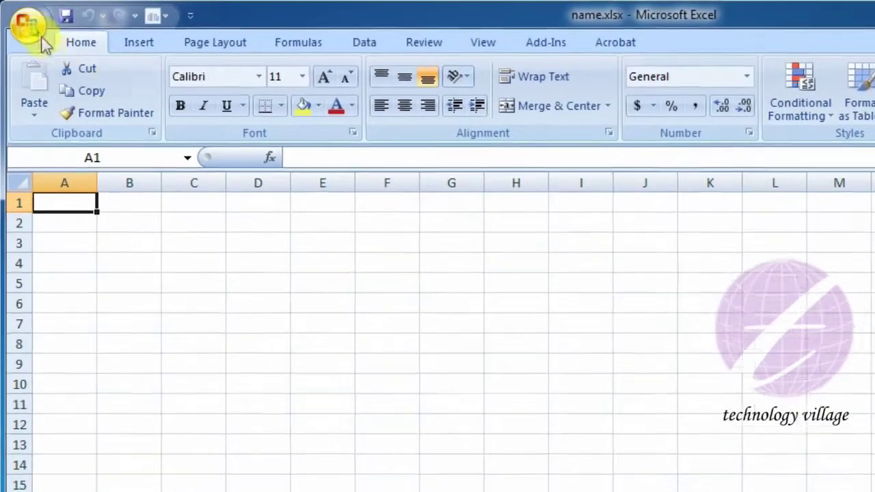
# Save a copy of the workbook under the new file name newname.xlsx.
pyautogui.click(35, 30)
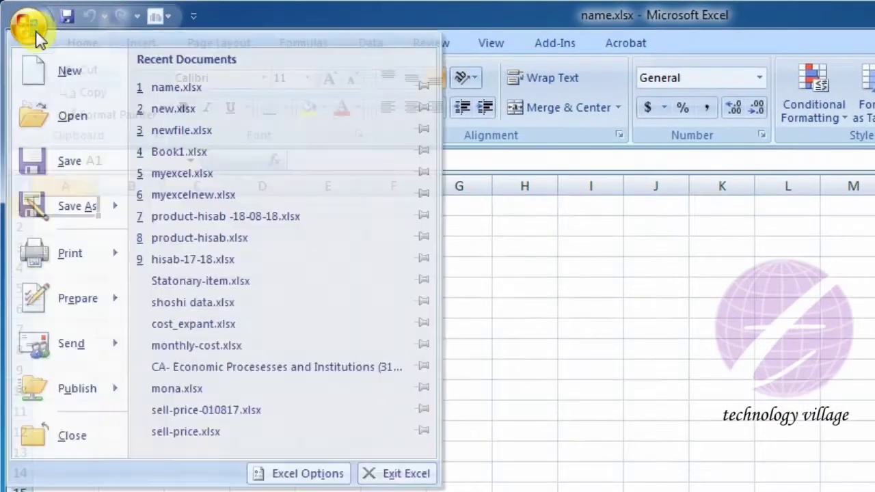
pyautogui.click(82, 202)
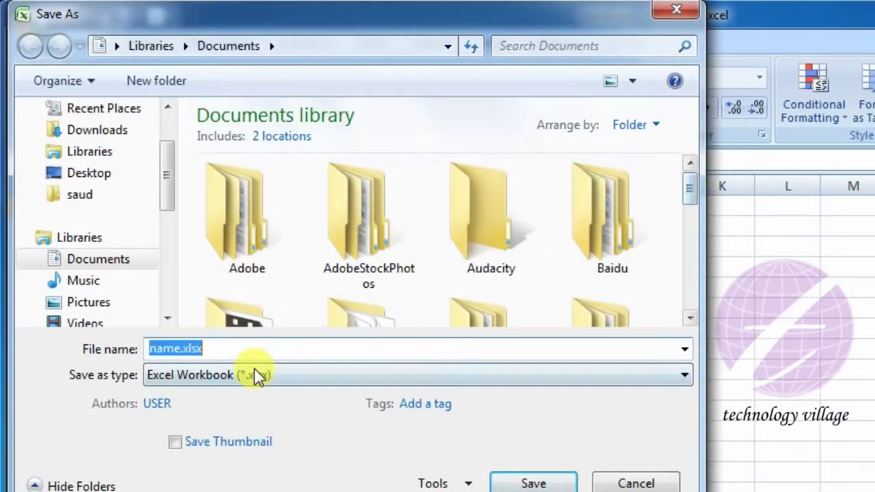
pyautogui.click(225, 349)
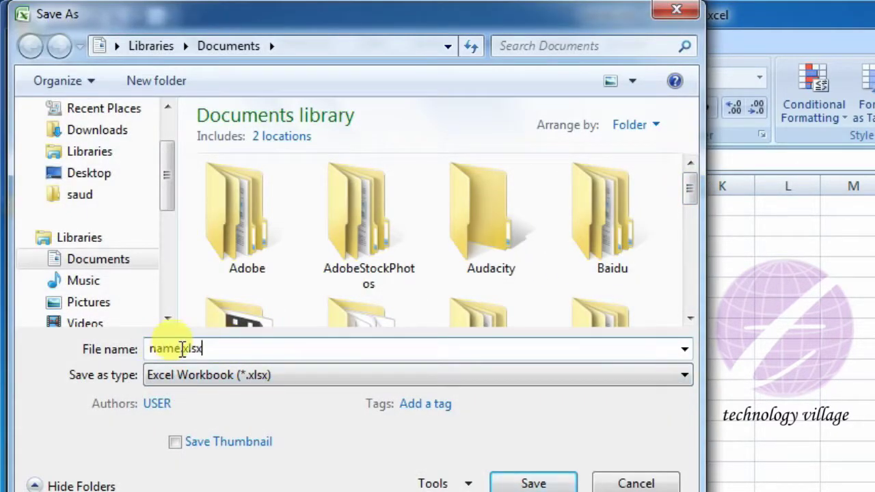
pyautogui.click(149, 348)
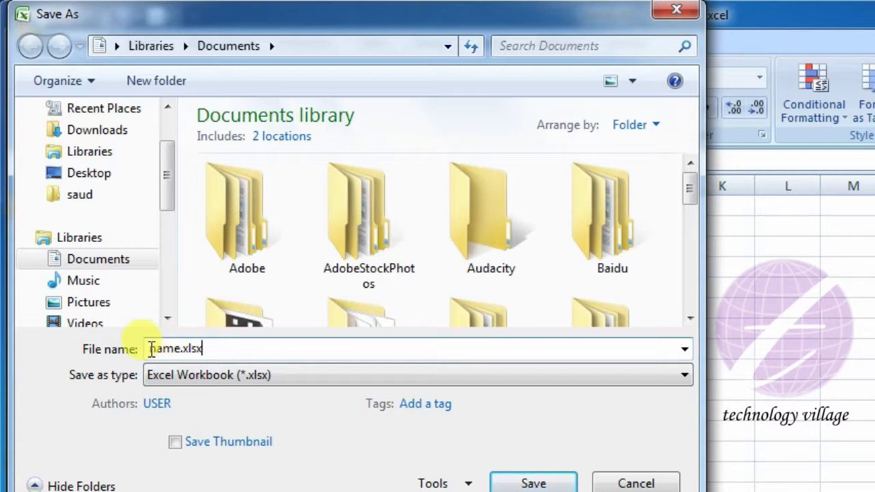
pyautogui.write('new')
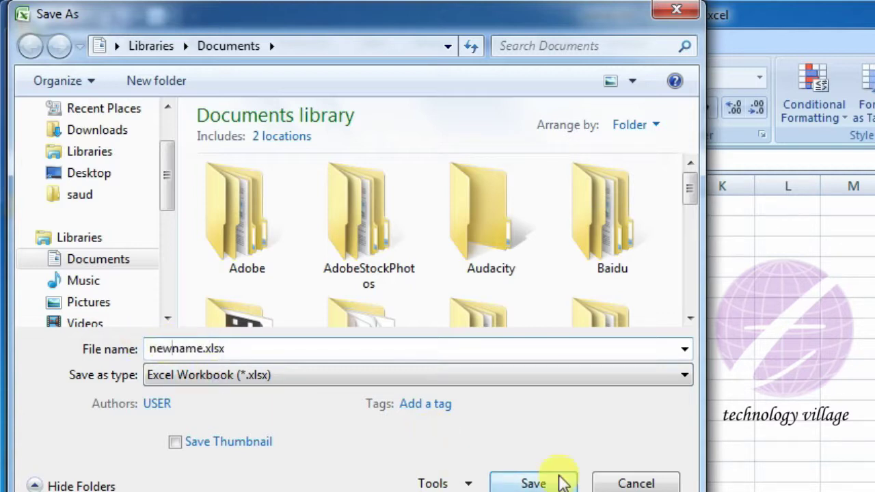
pyautogui.click(562, 483)
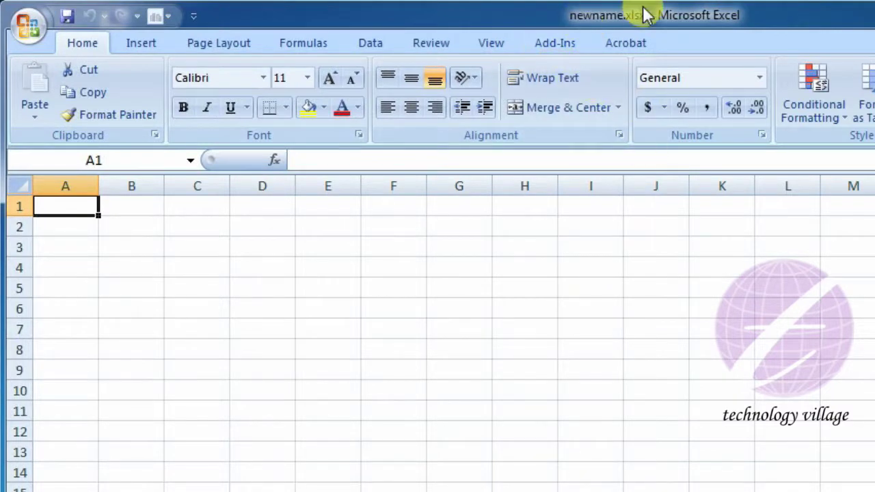
# Close newname.xlsx and reopen it from the Documents library.
pyautogui.click(31, 32)
pyautogui.click(62, 441)
pyautogui.click(38, 29)
pyautogui.click(43, 137)
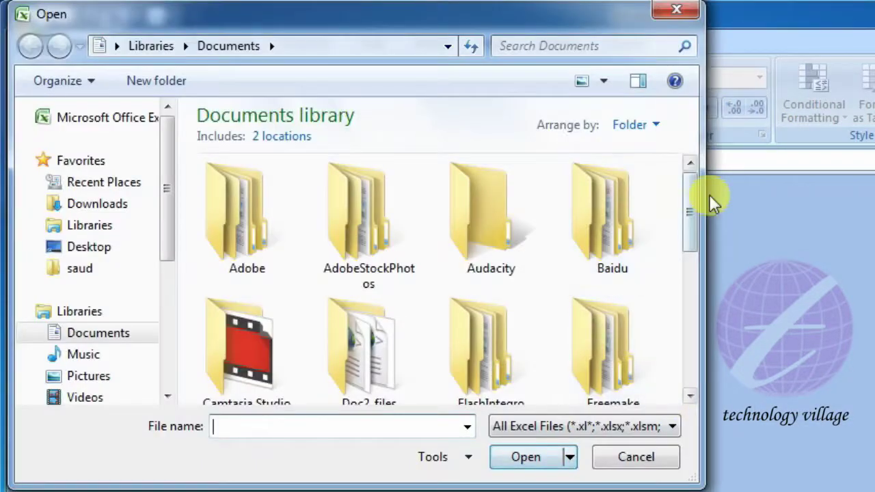
pyautogui.moveTo(687, 191); pyautogui.dragTo(692, 405)
pyautogui.click(502, 362)
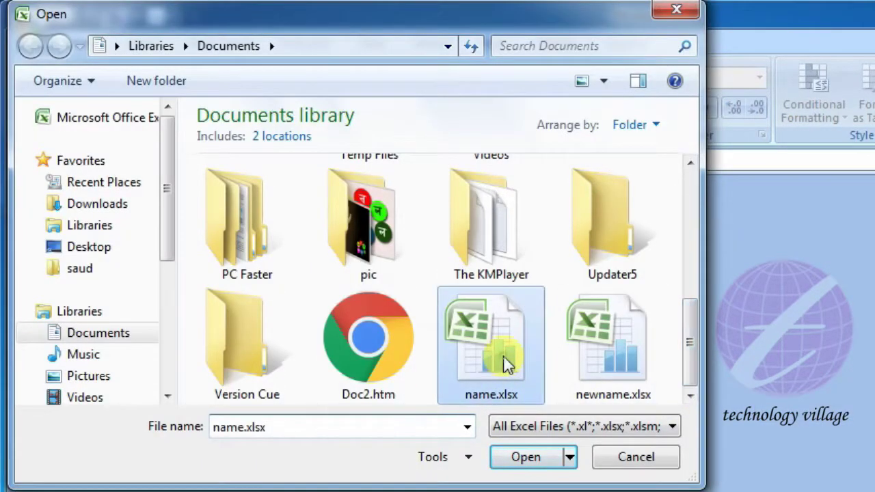
pyautogui.click(610, 374)
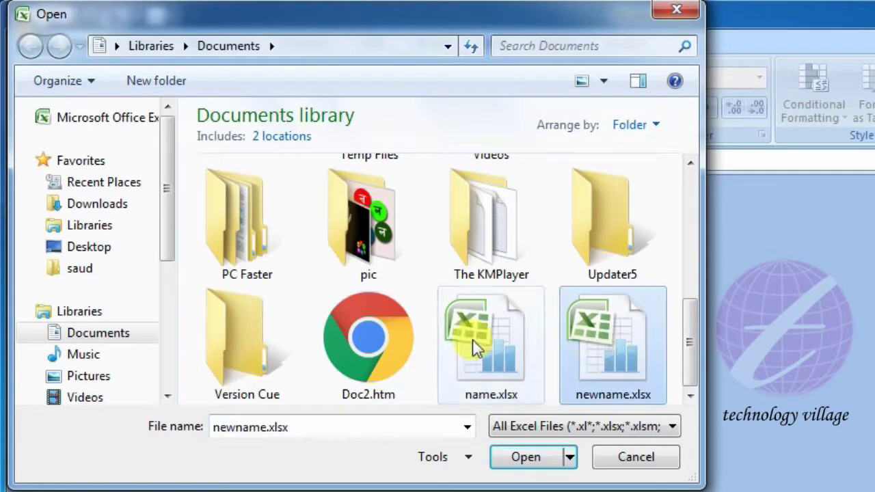
pyautogui.click(523, 457)
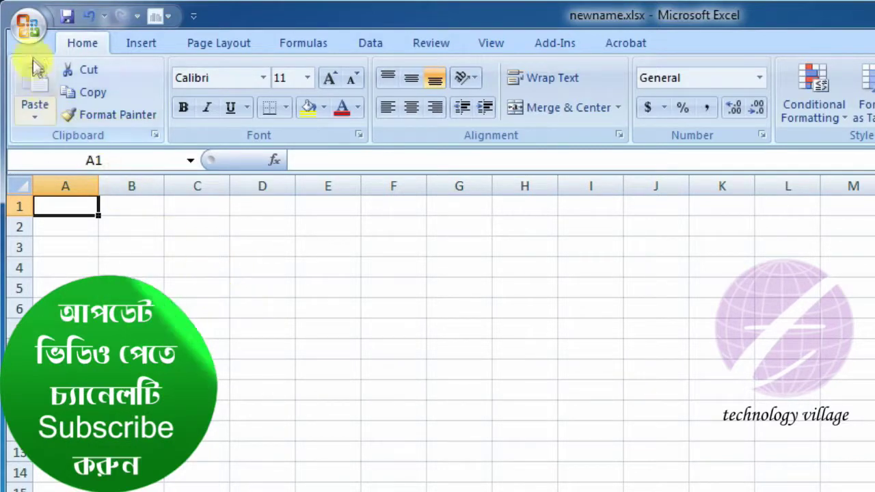
# In the Print dialog, choose HP LaserJet 2200 Series PS as the printer.
pyautogui.click(36, 29)
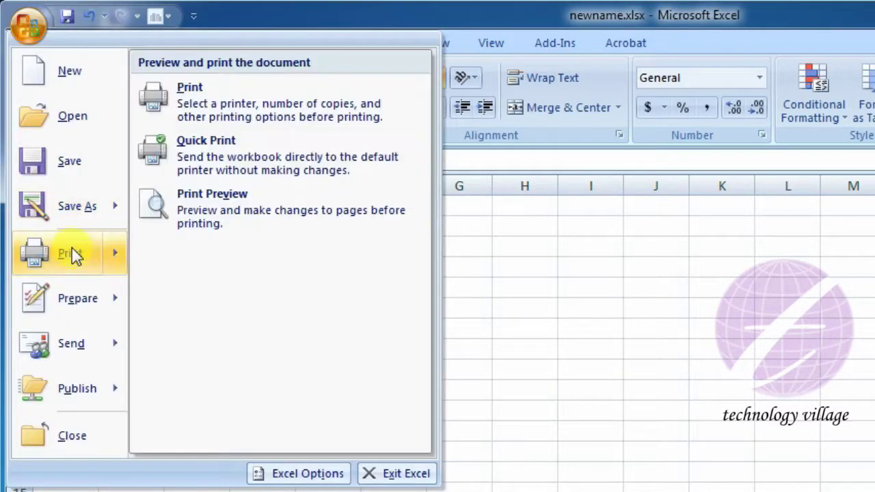
pyautogui.click(73, 249)
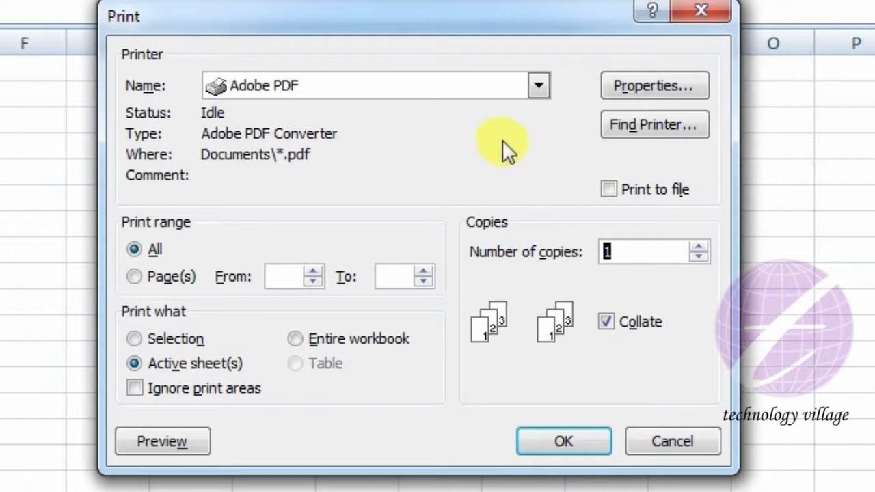
pyautogui.click(503, 83)
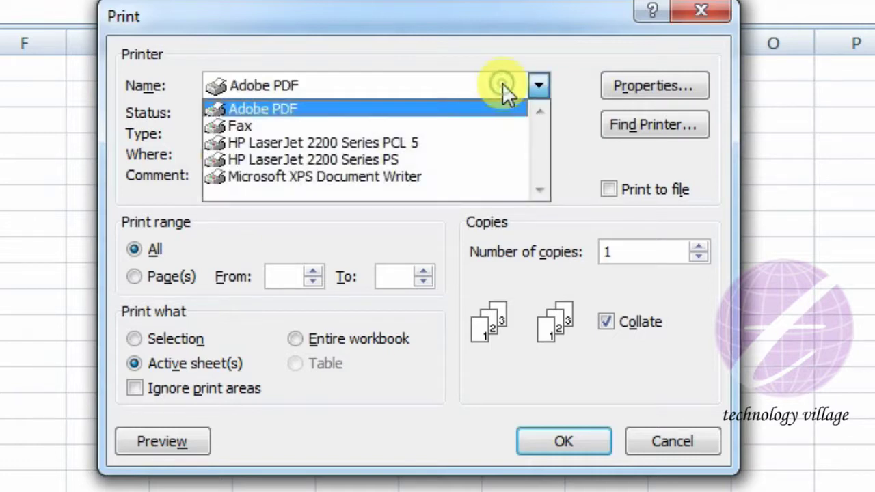
pyautogui.click(388, 156)
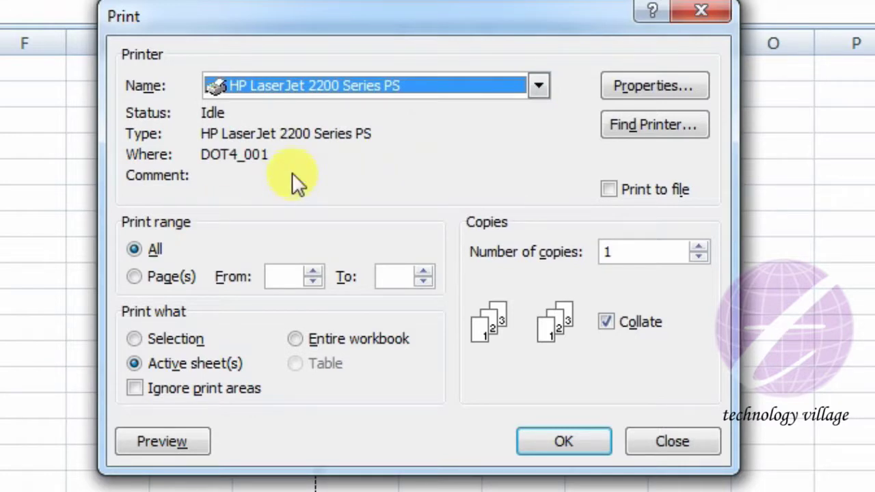
# Set the print range to pages 2 to 2 with 6 copies, then close without printing.
pyautogui.click(133, 257)
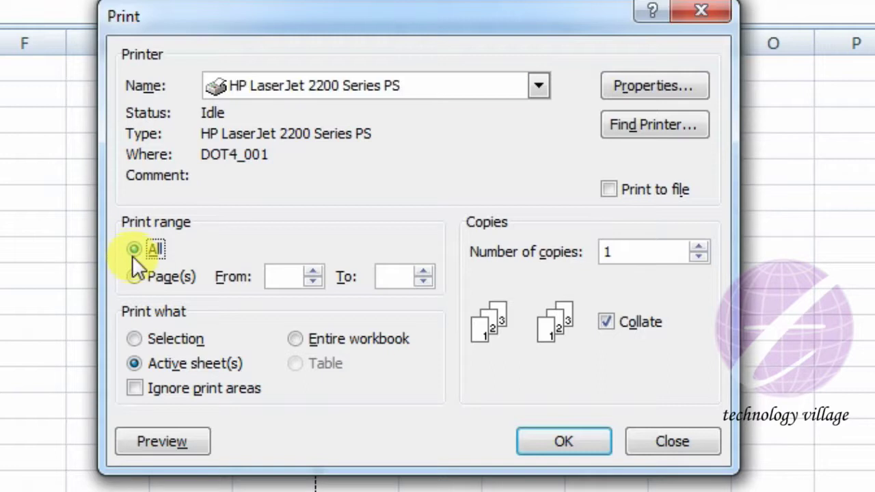
pyautogui.click(159, 280)
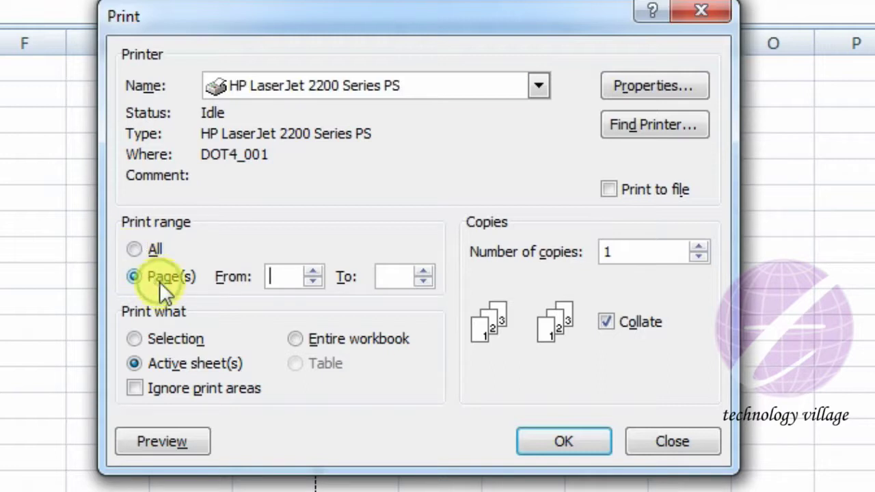
pyautogui.click(312, 271)
pyautogui.click(312, 271)
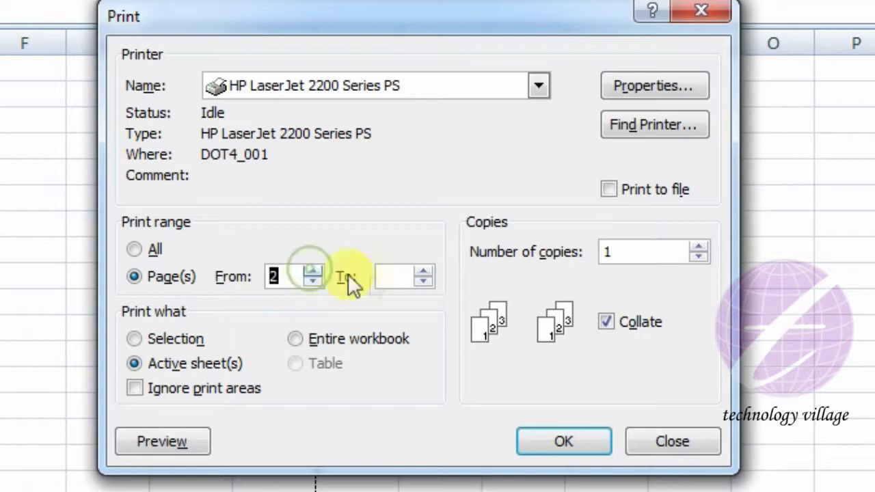
pyautogui.click(431, 272)
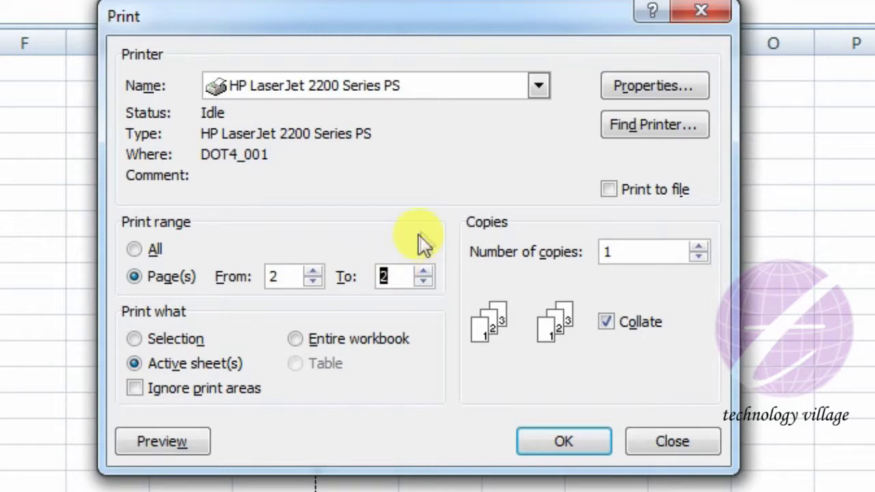
pyautogui.click(708, 245)
pyautogui.click(707, 245)
pyautogui.click(707, 245)
pyautogui.click(707, 246)
pyautogui.write('6')
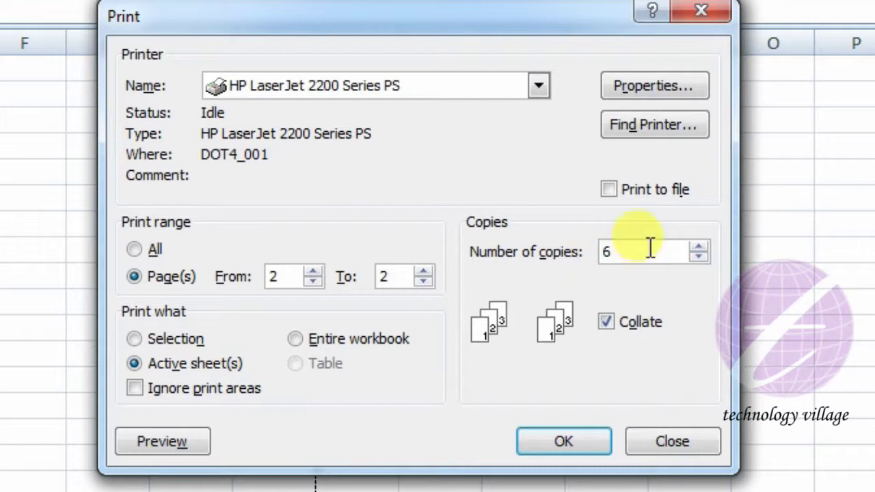
pyautogui.doubleClick(619, 254)
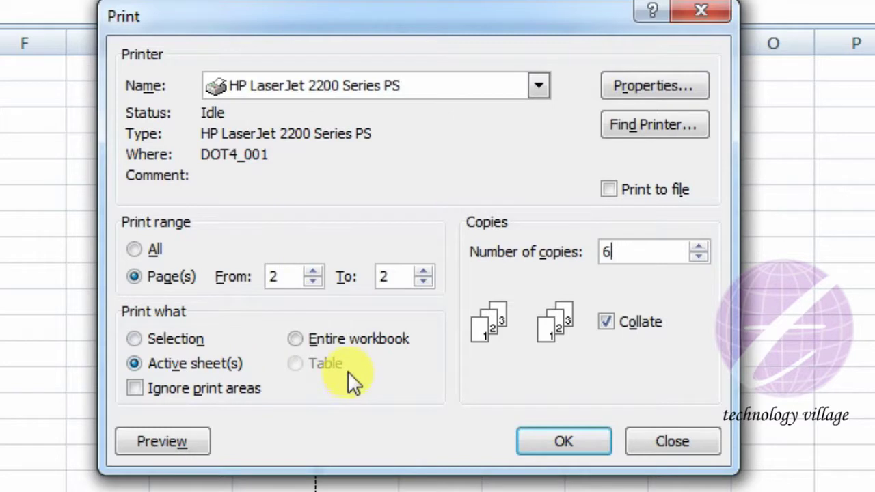
pyautogui.click(665, 430)
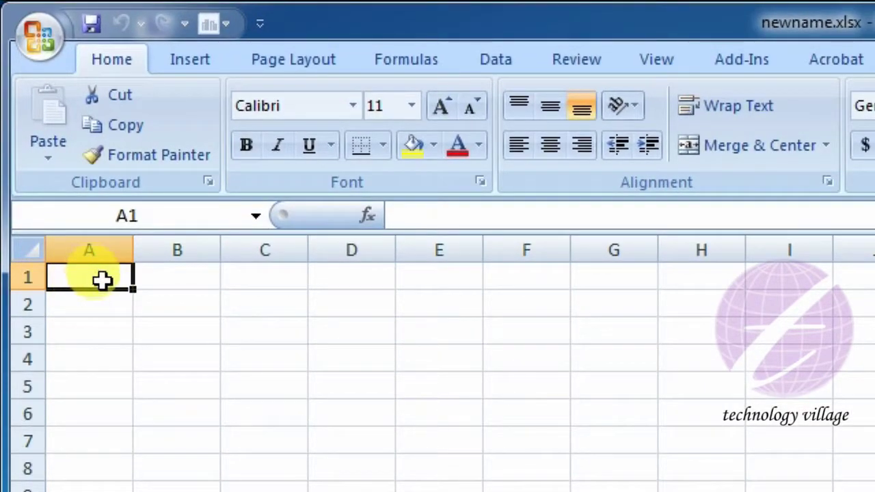
# Enter 1, 2, 3, 4 and 5 into cells B5, C5, D5, E5 and F5, then return to B5.
pyautogui.click(161, 378)
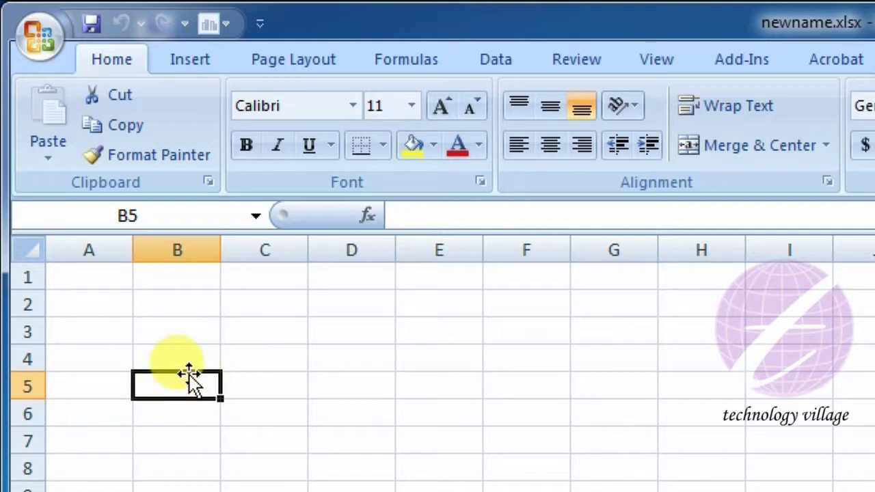
pyautogui.write('1')
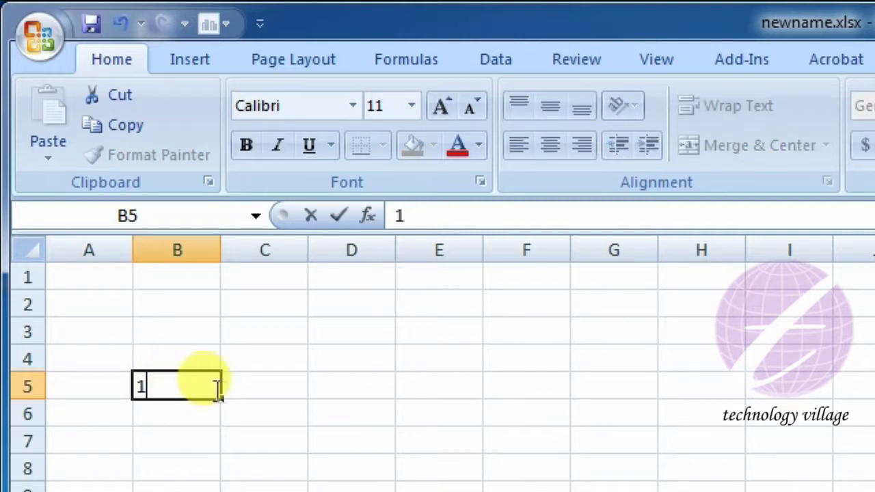
pyautogui.click(282, 386)
pyautogui.write('2')
pyautogui.write('3')
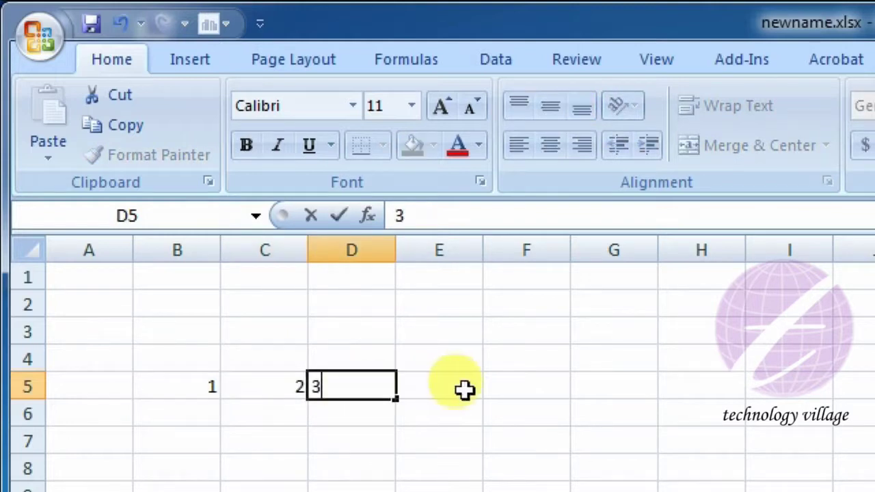
pyautogui.click(472, 388)
pyautogui.write('4')
pyautogui.click(519, 386)
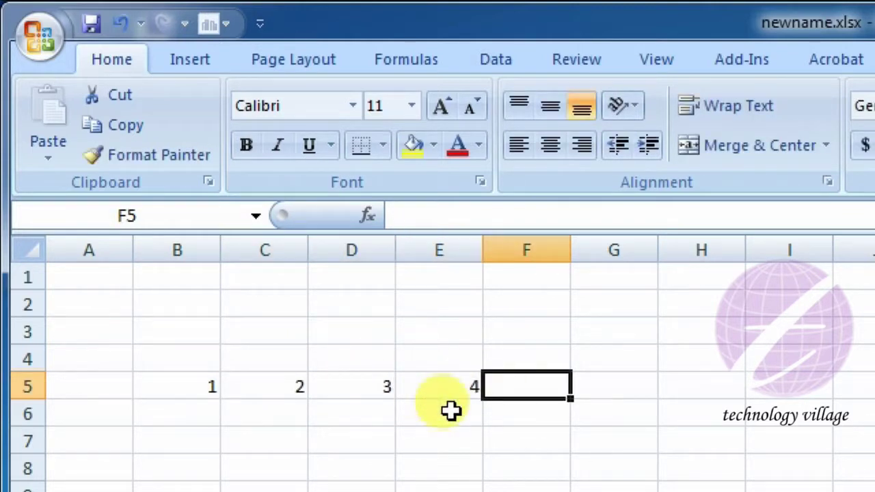
pyautogui.write('5')
pyautogui.click(589, 388)
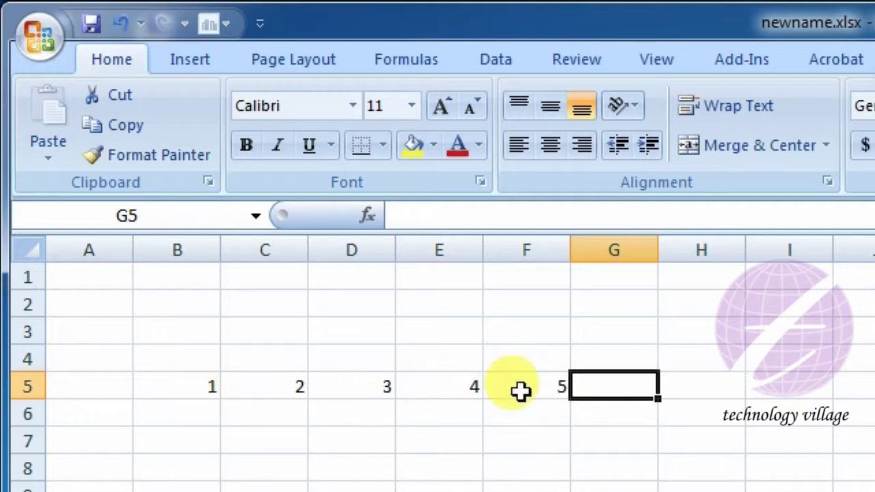
pyautogui.click(194, 387)
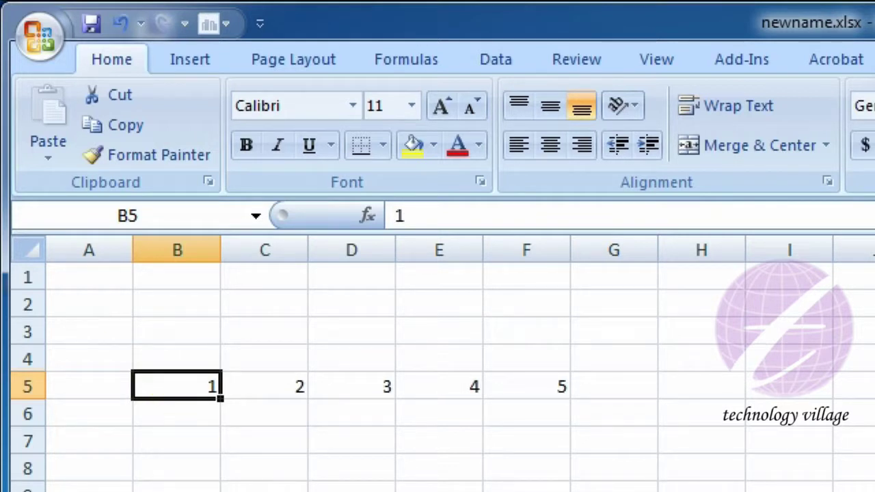
# Select B5:F5 and delete the numbers, undo to restore them, then redo the deletion.
pyautogui.moveTo(194, 387); pyautogui.dragTo(444, 387)
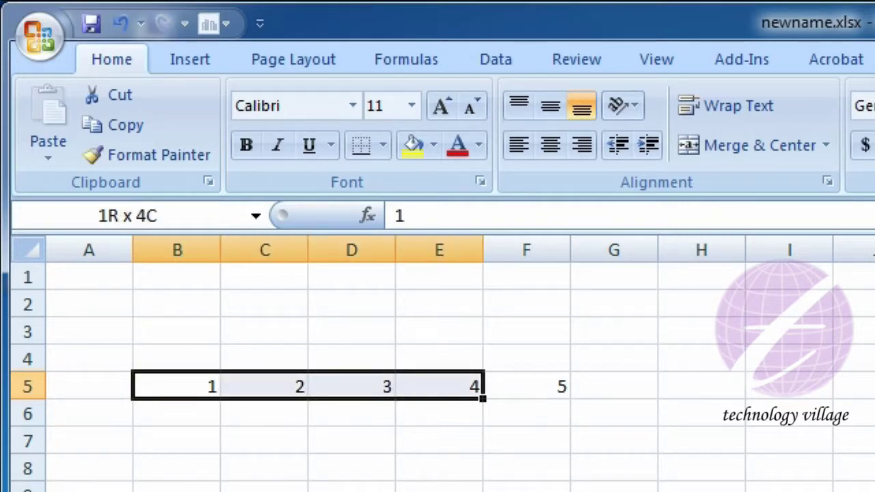
pyautogui.click(547, 389)
pyautogui.moveTo(547, 389); pyautogui.dragTo(204, 390)
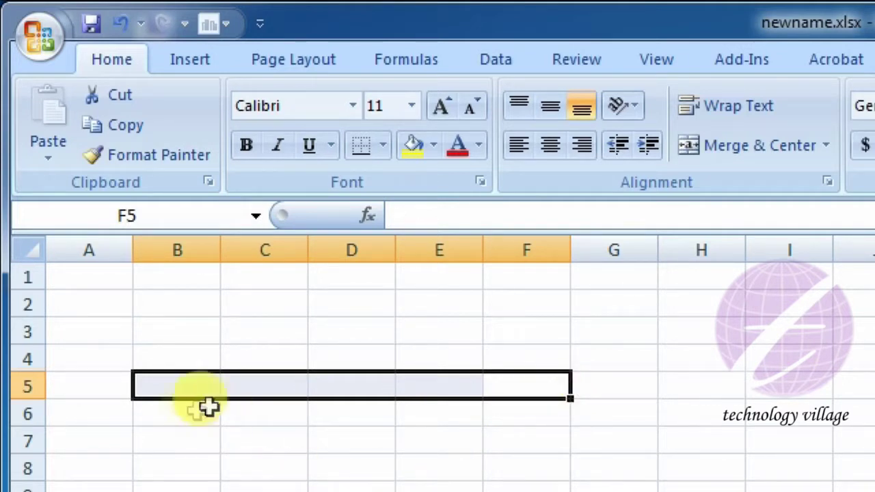
pyautogui.click(185, 391)
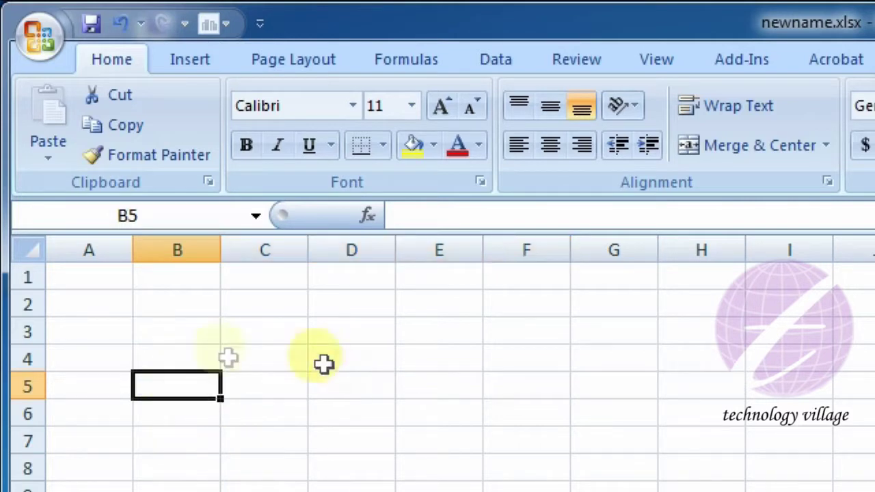
pyautogui.click(120, 25)
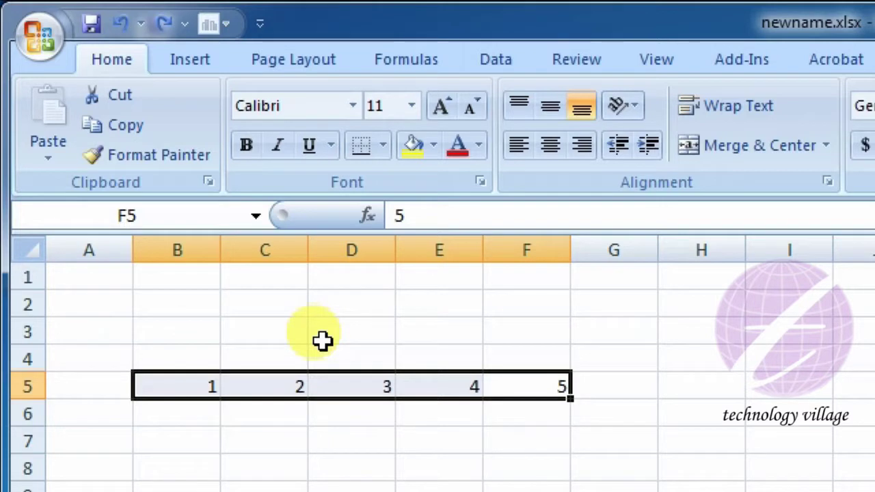
pyautogui.click(160, 21)
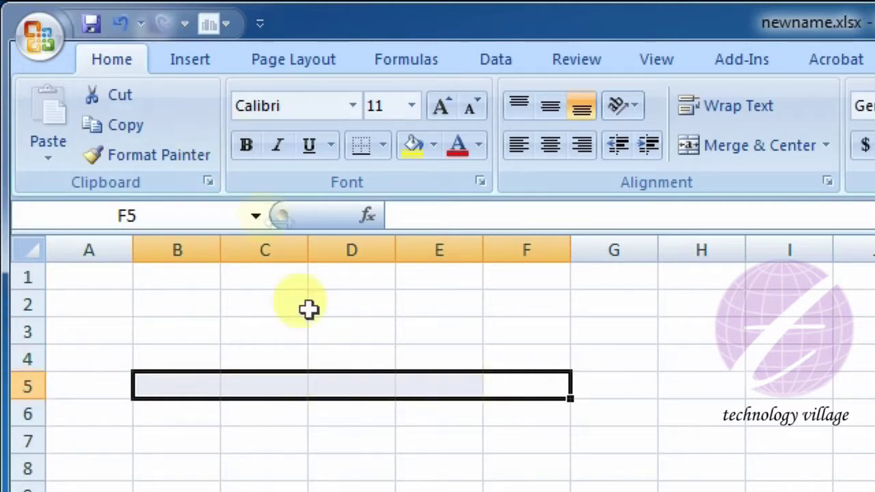
pyautogui.click(89, 277)
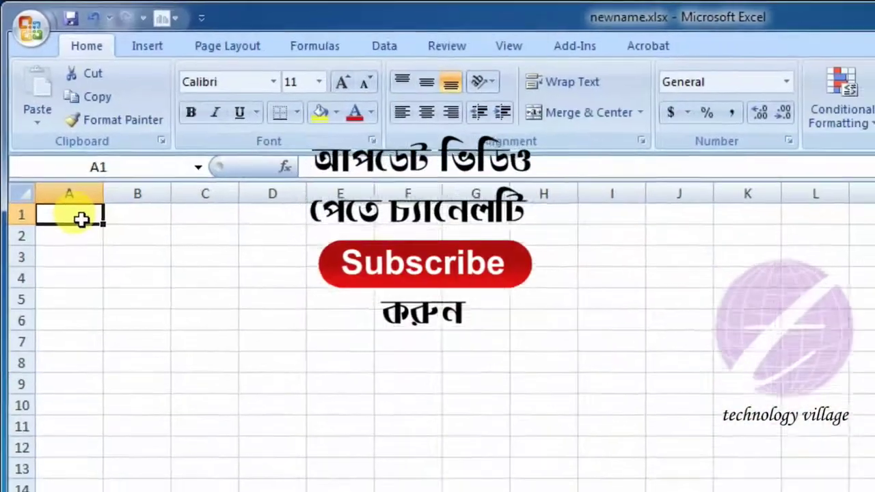